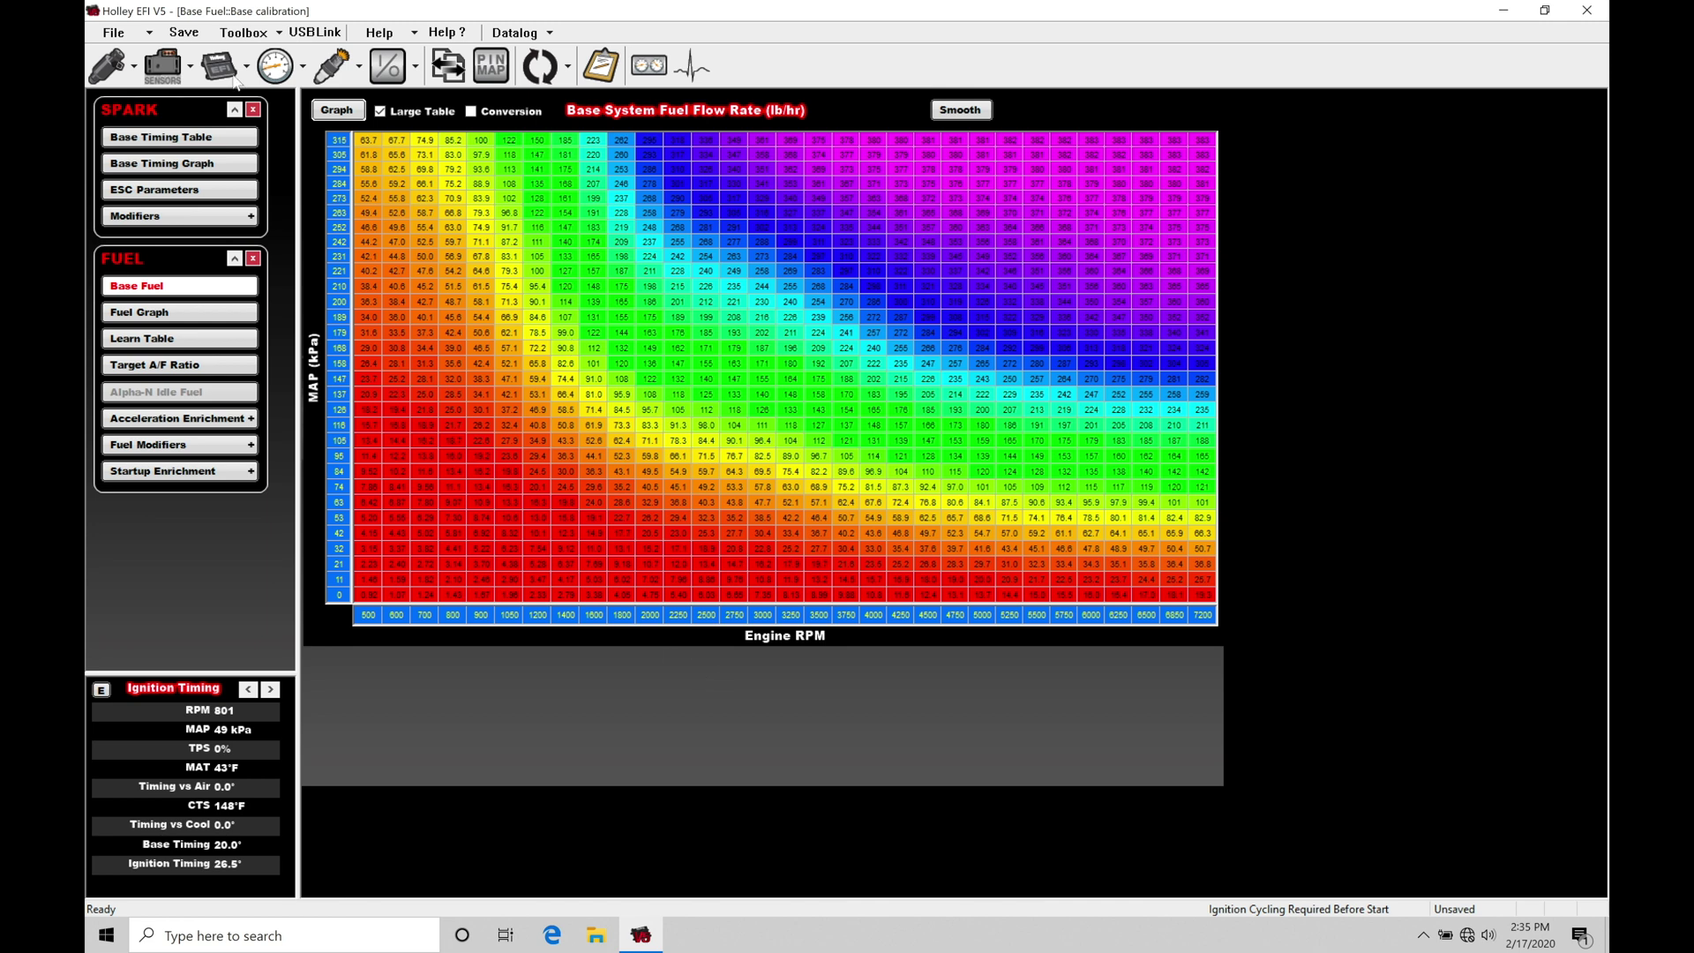
Review the base timing table, the spark timing modifiers and the base fuel flow table of the calibration.
left_click(223, 137)
left_click(212, 219)
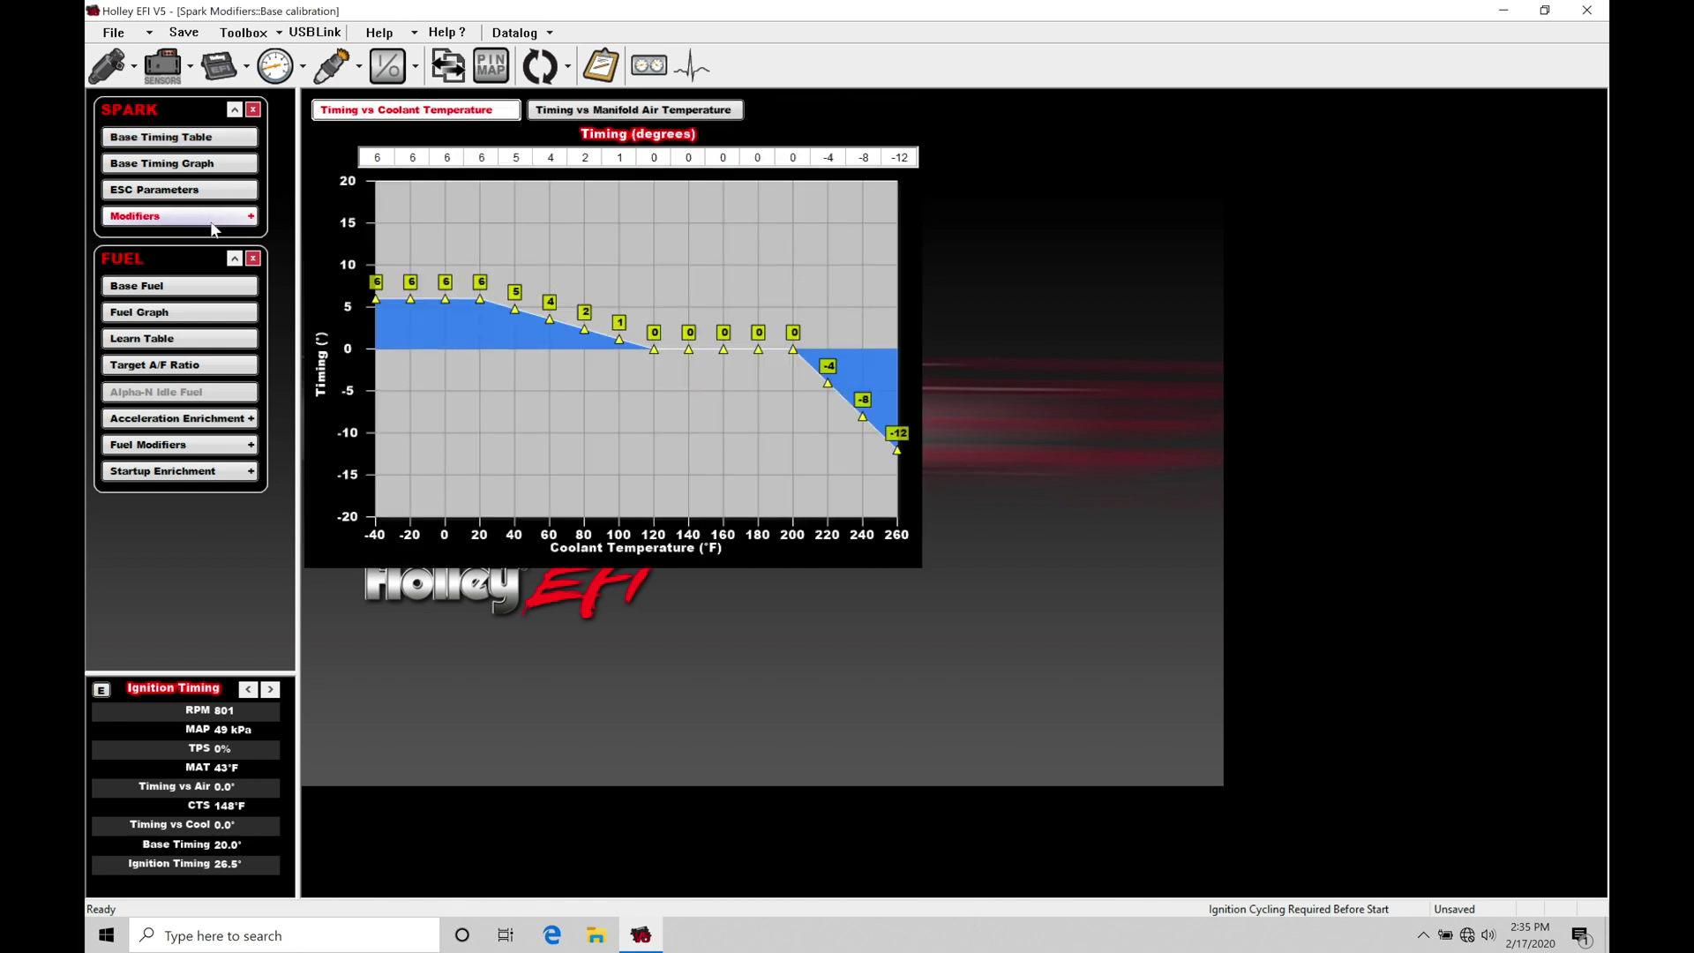
left_click(216, 136)
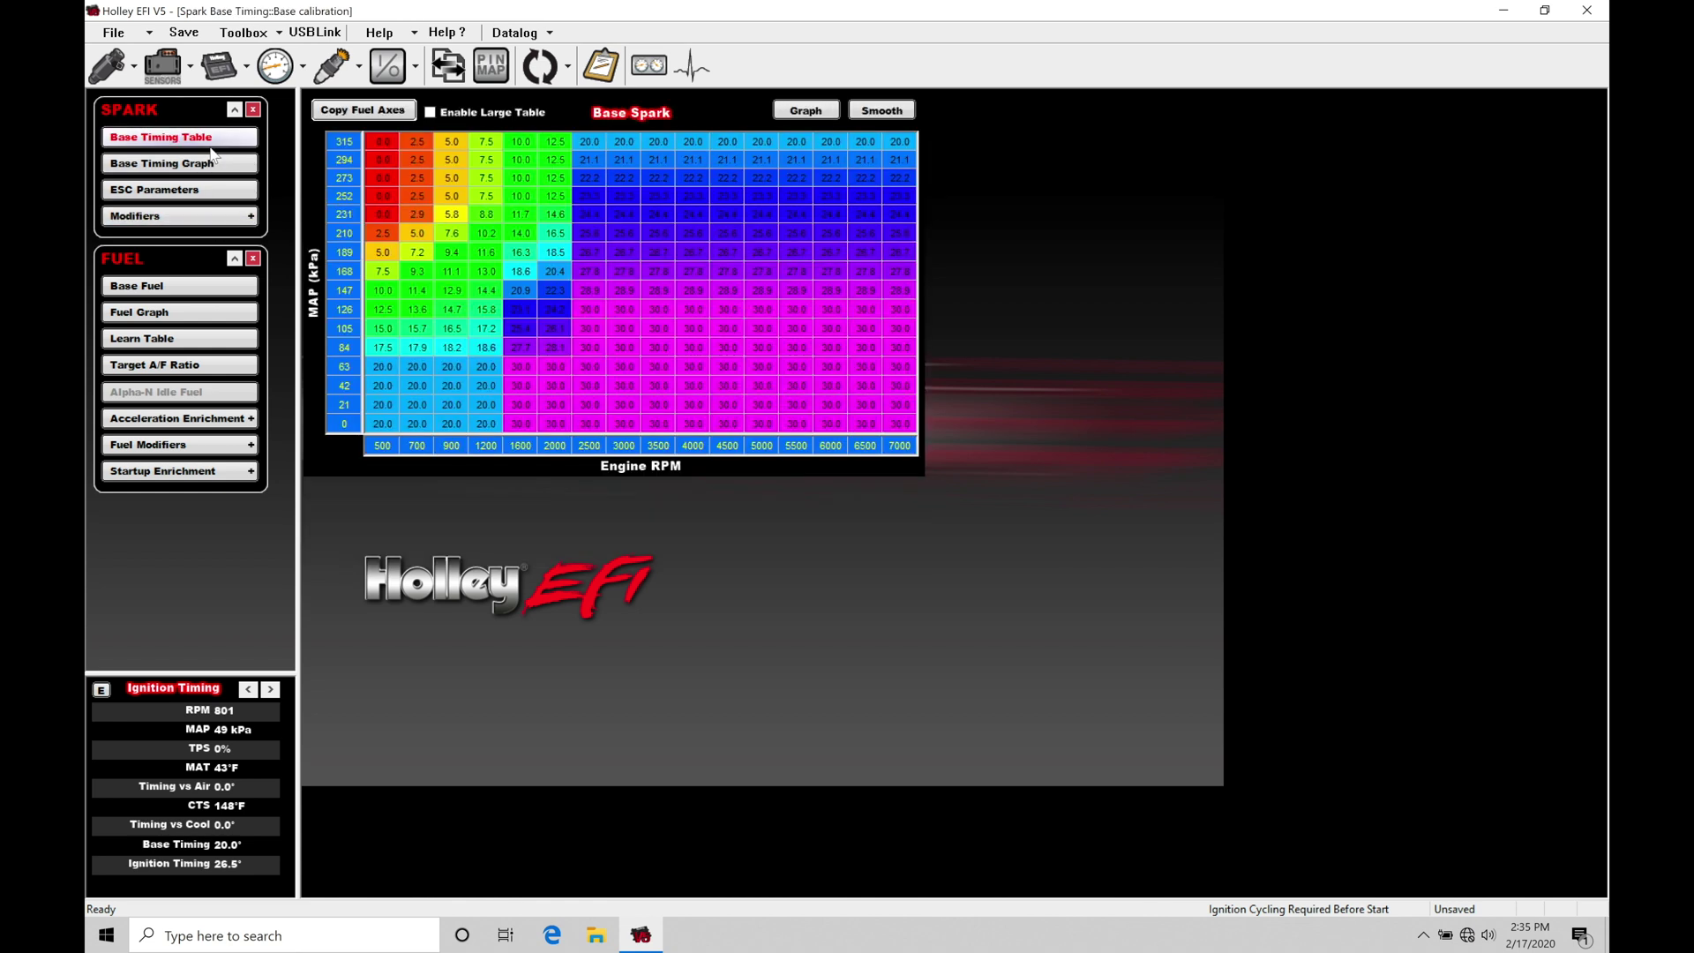
left_click(234, 285)
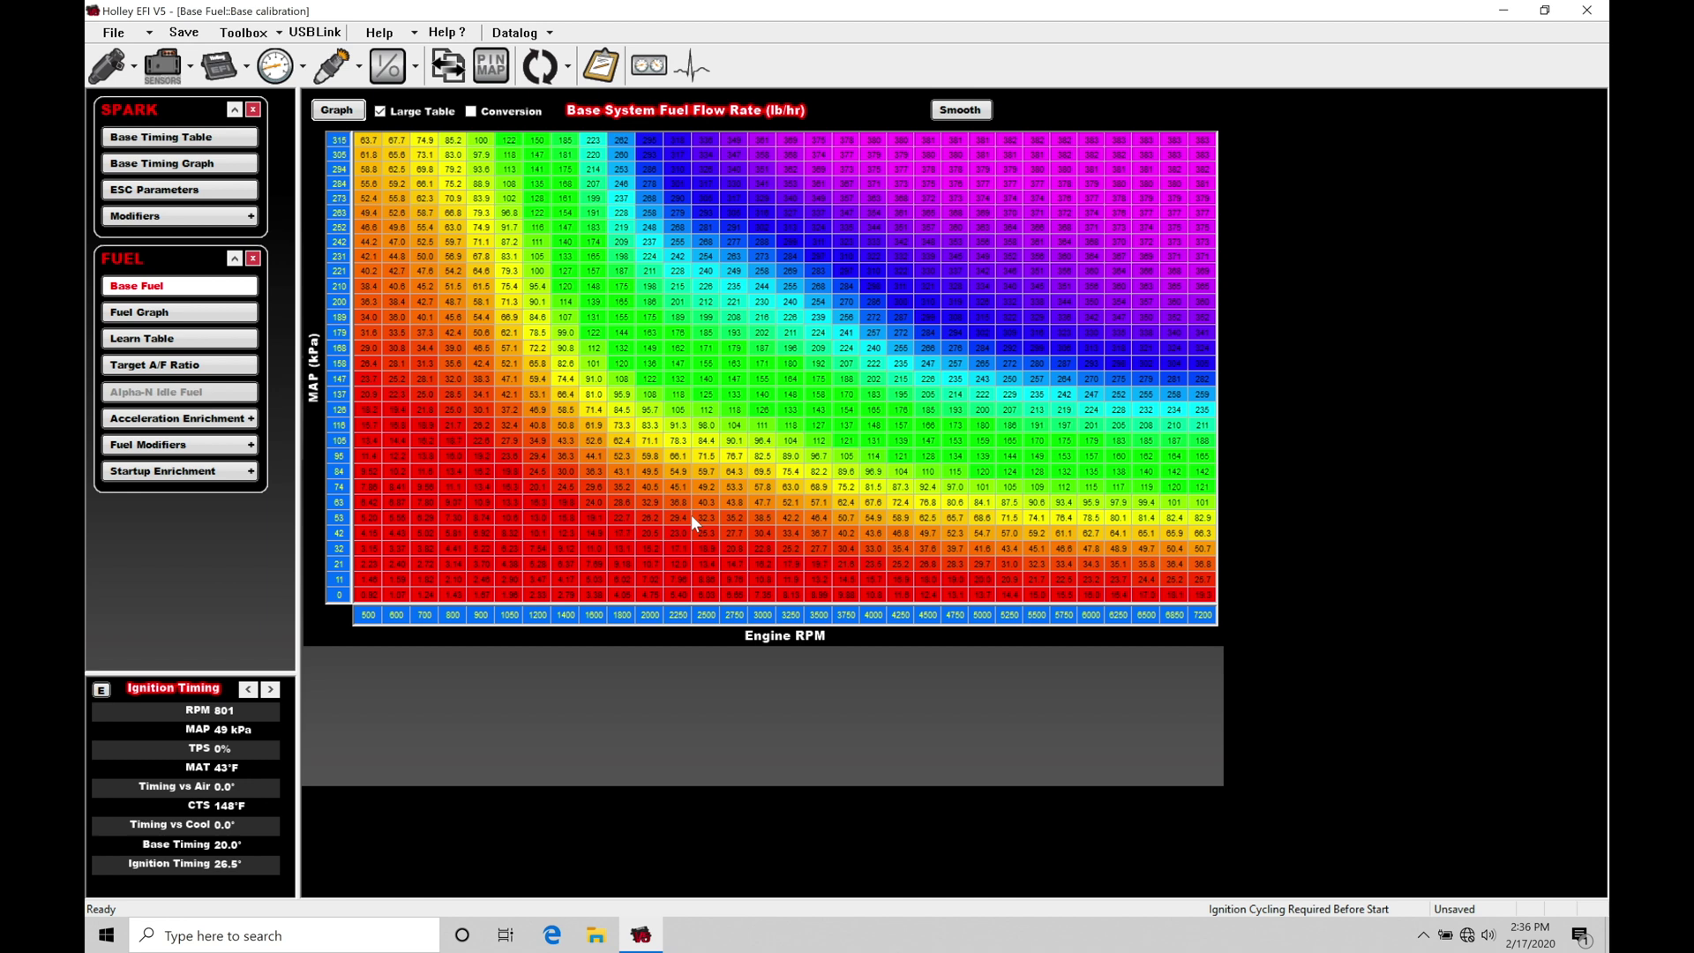
Open the individual cylinder fuel and timing corrections in the system parameters.
left_click(226, 74)
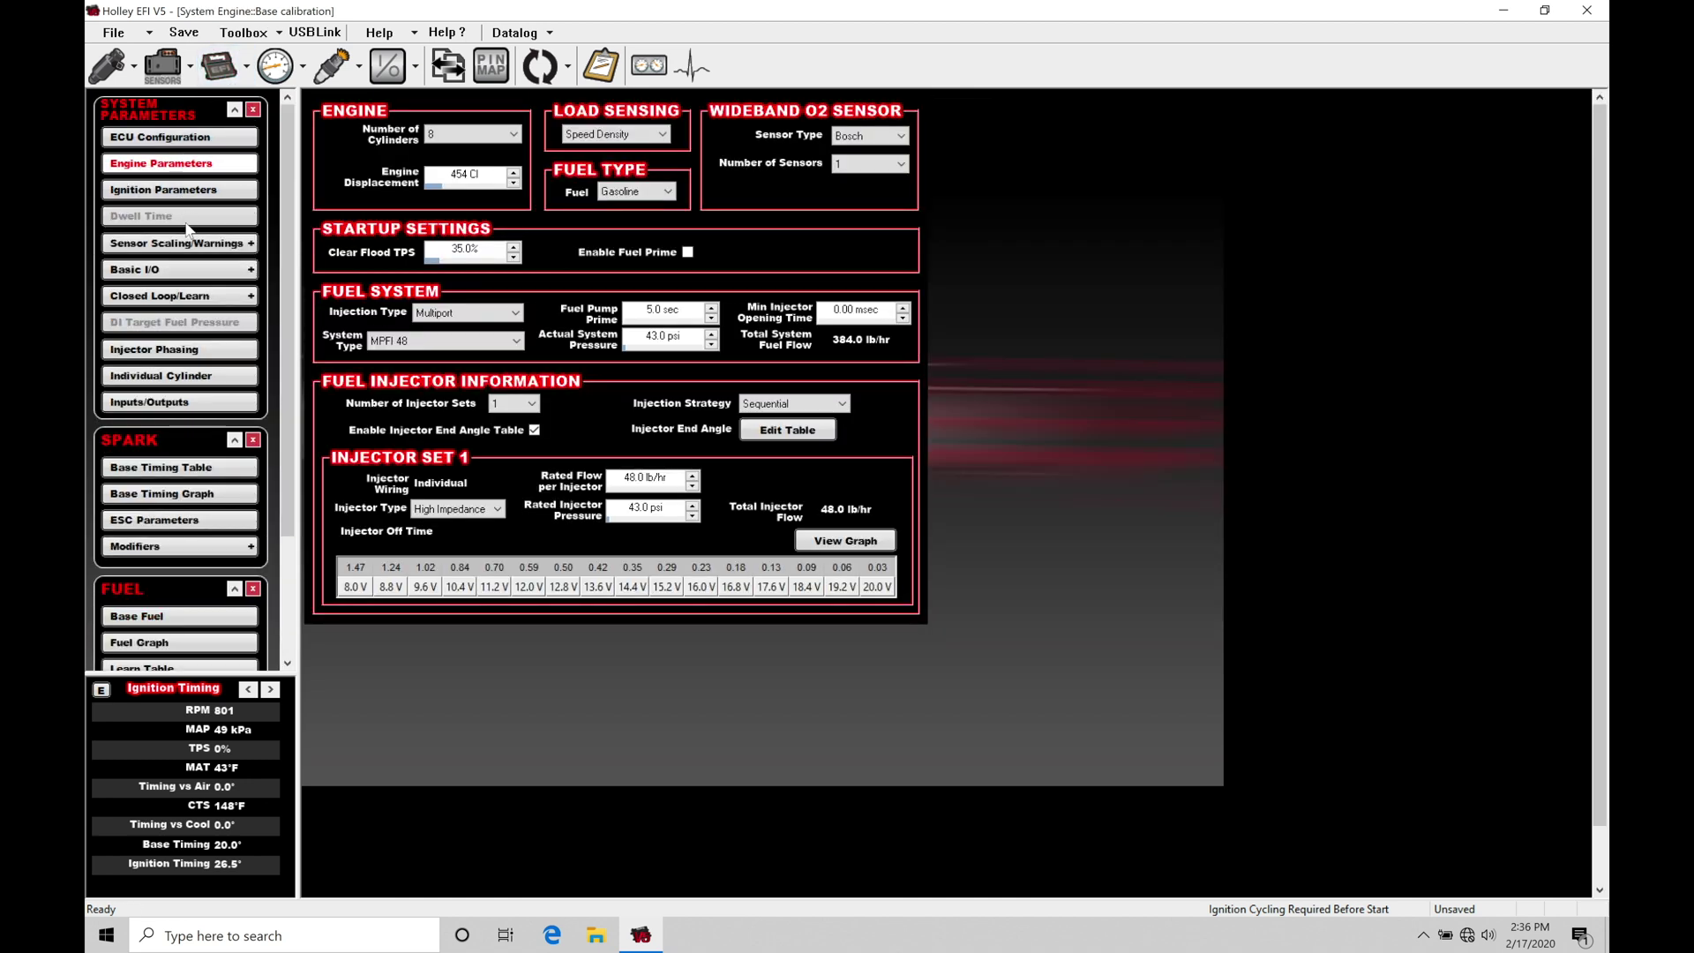
left_click(197, 378)
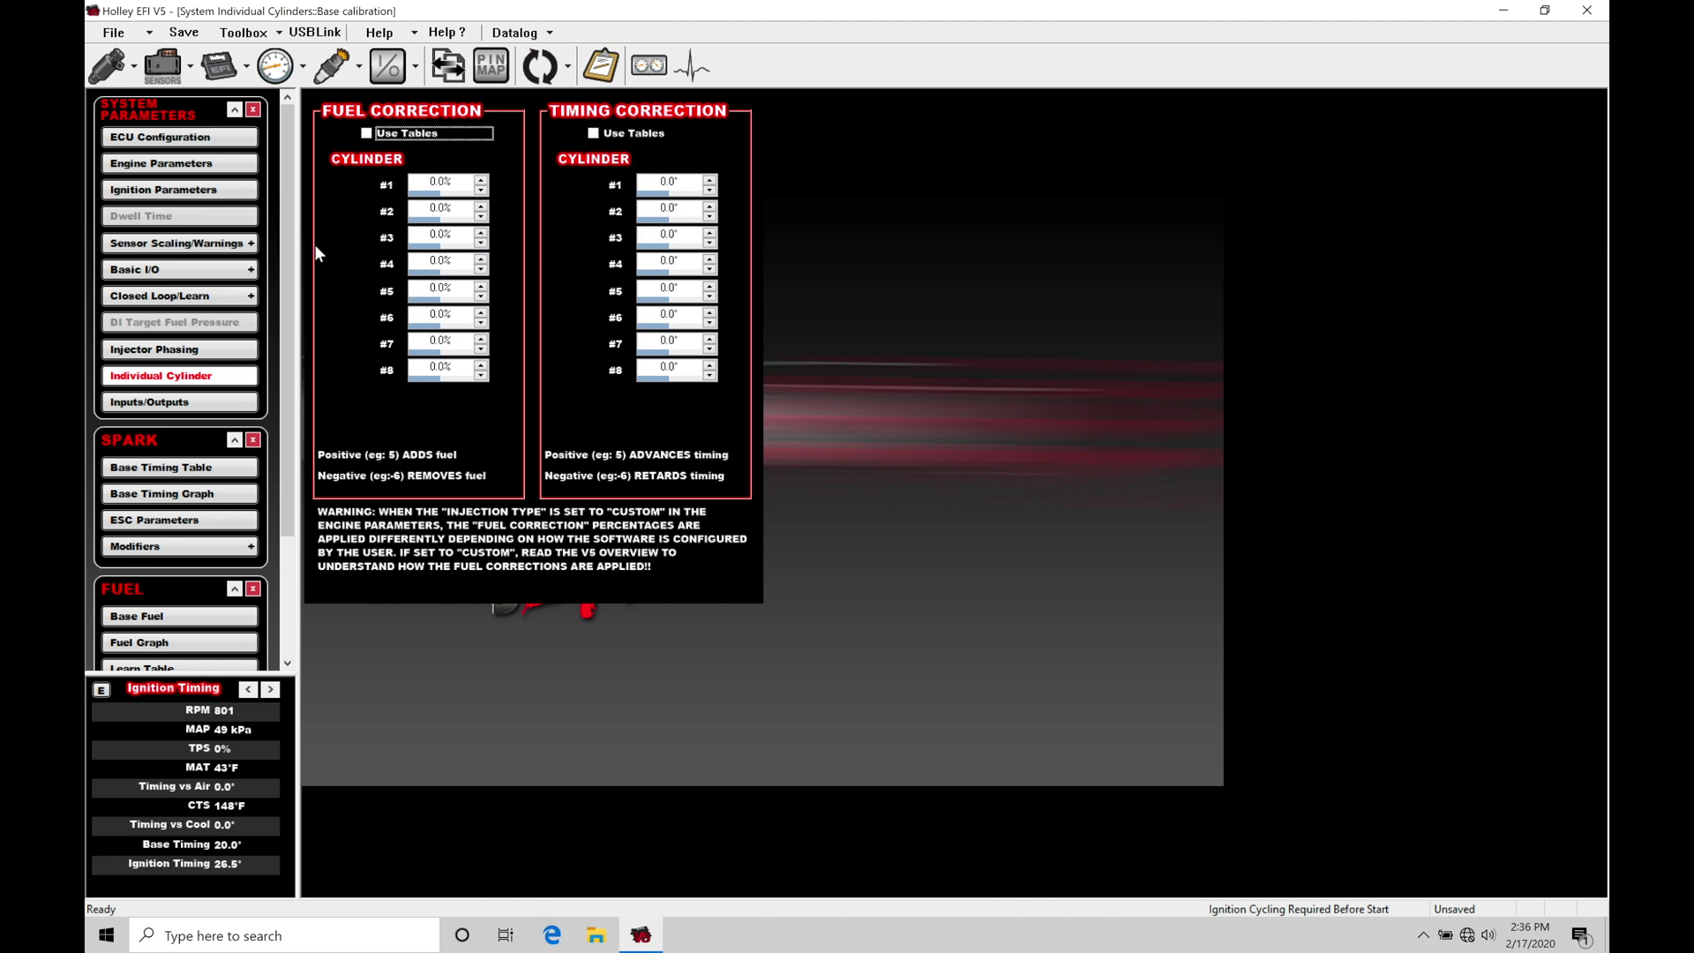
Set the engine's number of cylinders to 4 and check the individual cylinder correction list.
left_click(216, 163)
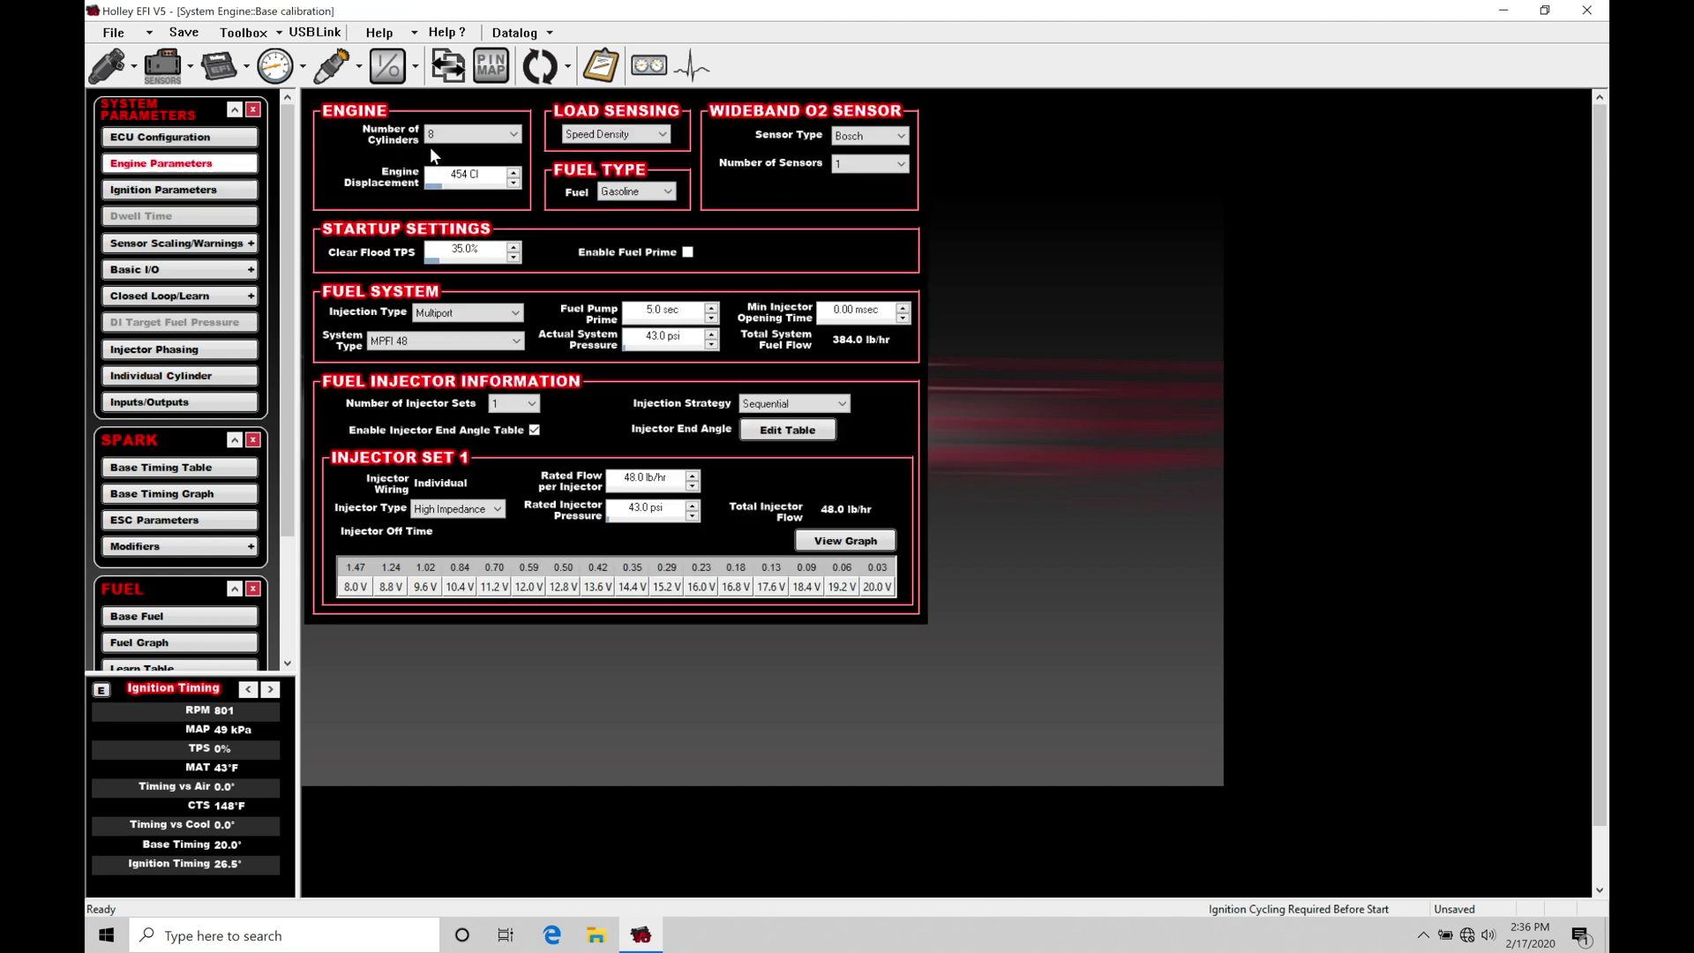
left_click(457, 145)
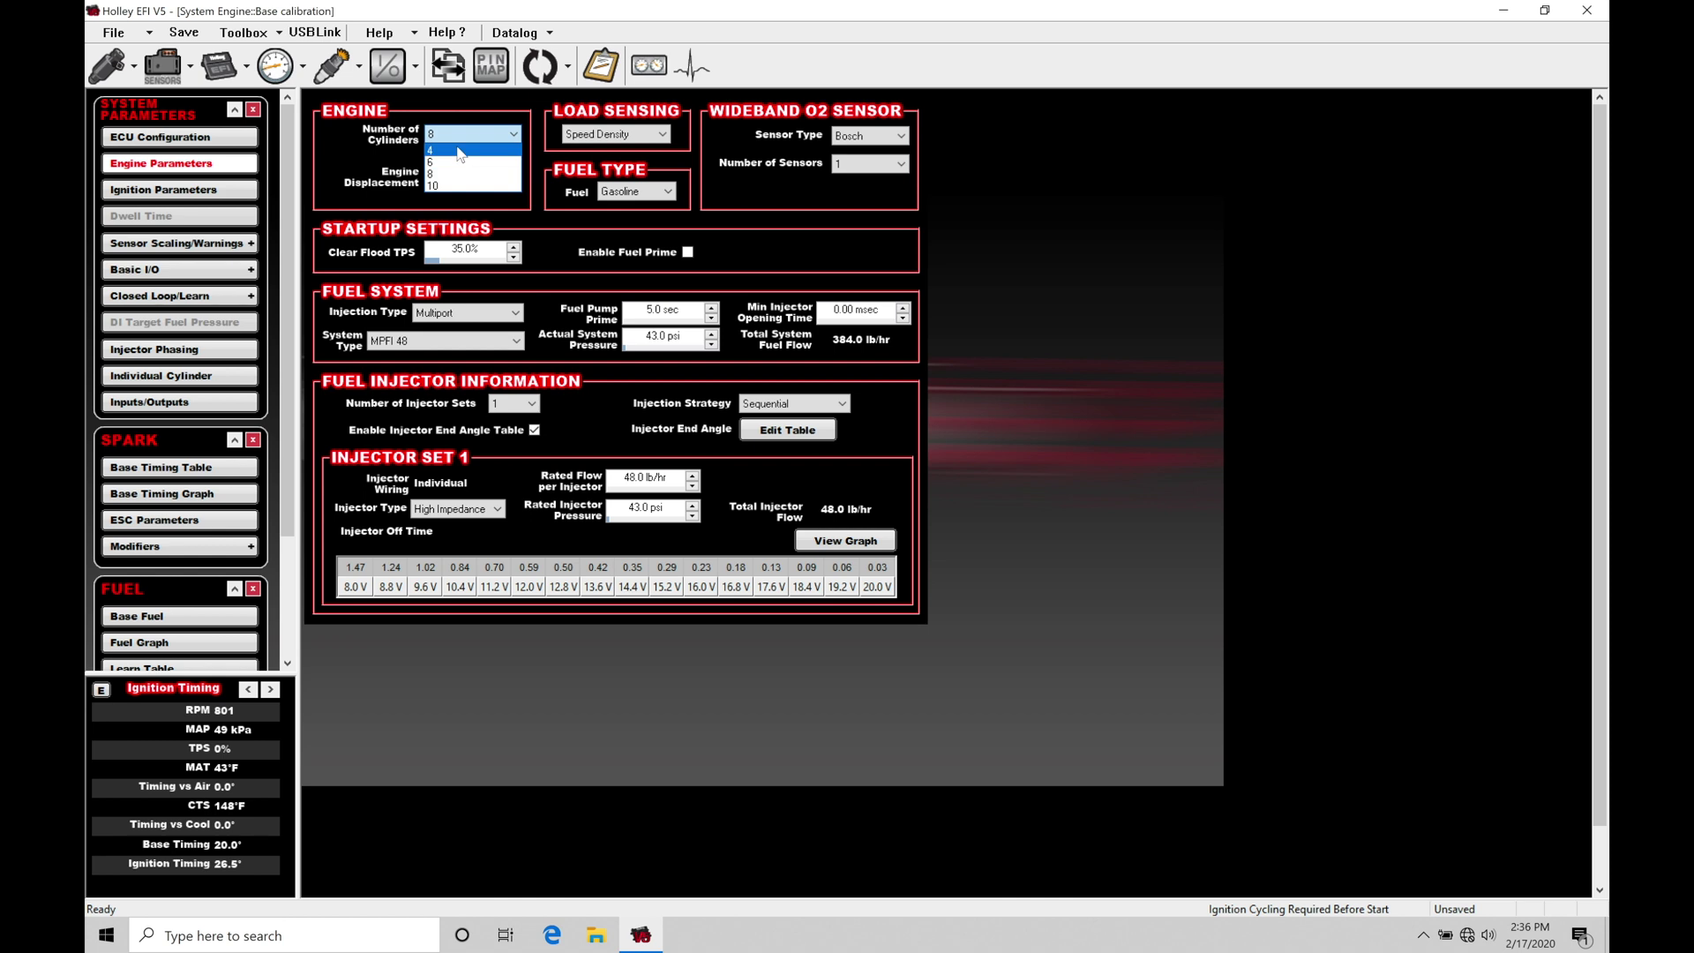
left_click(459, 172)
left_click(978, 501)
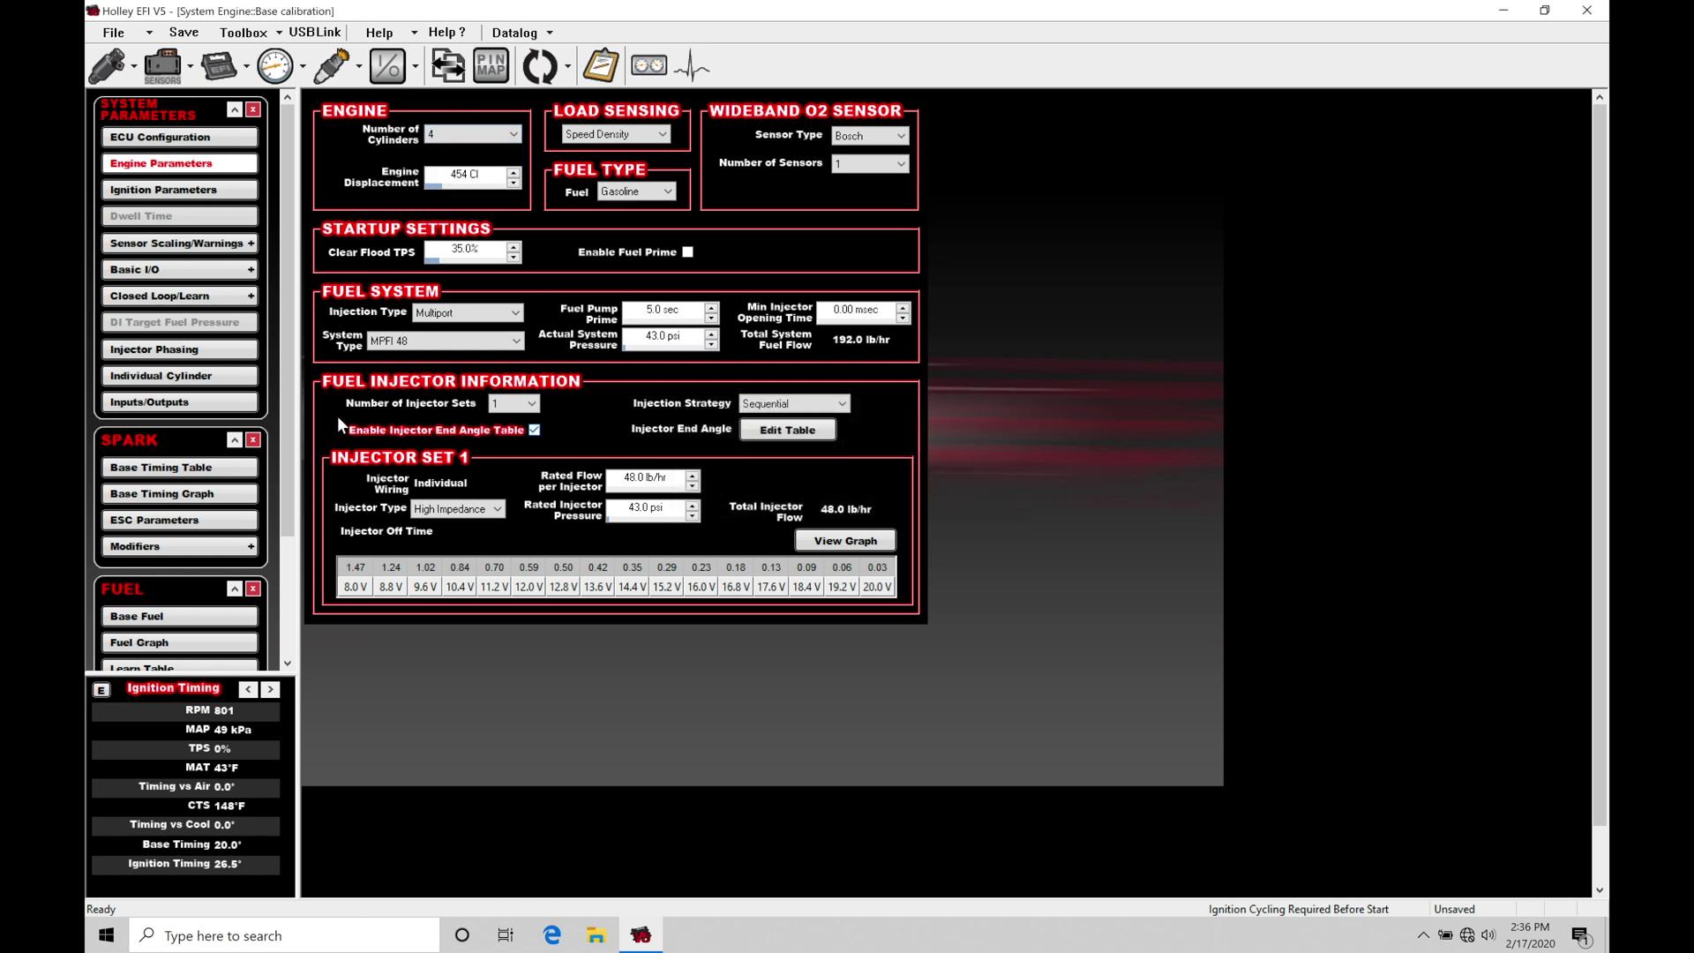
left_click(228, 379)
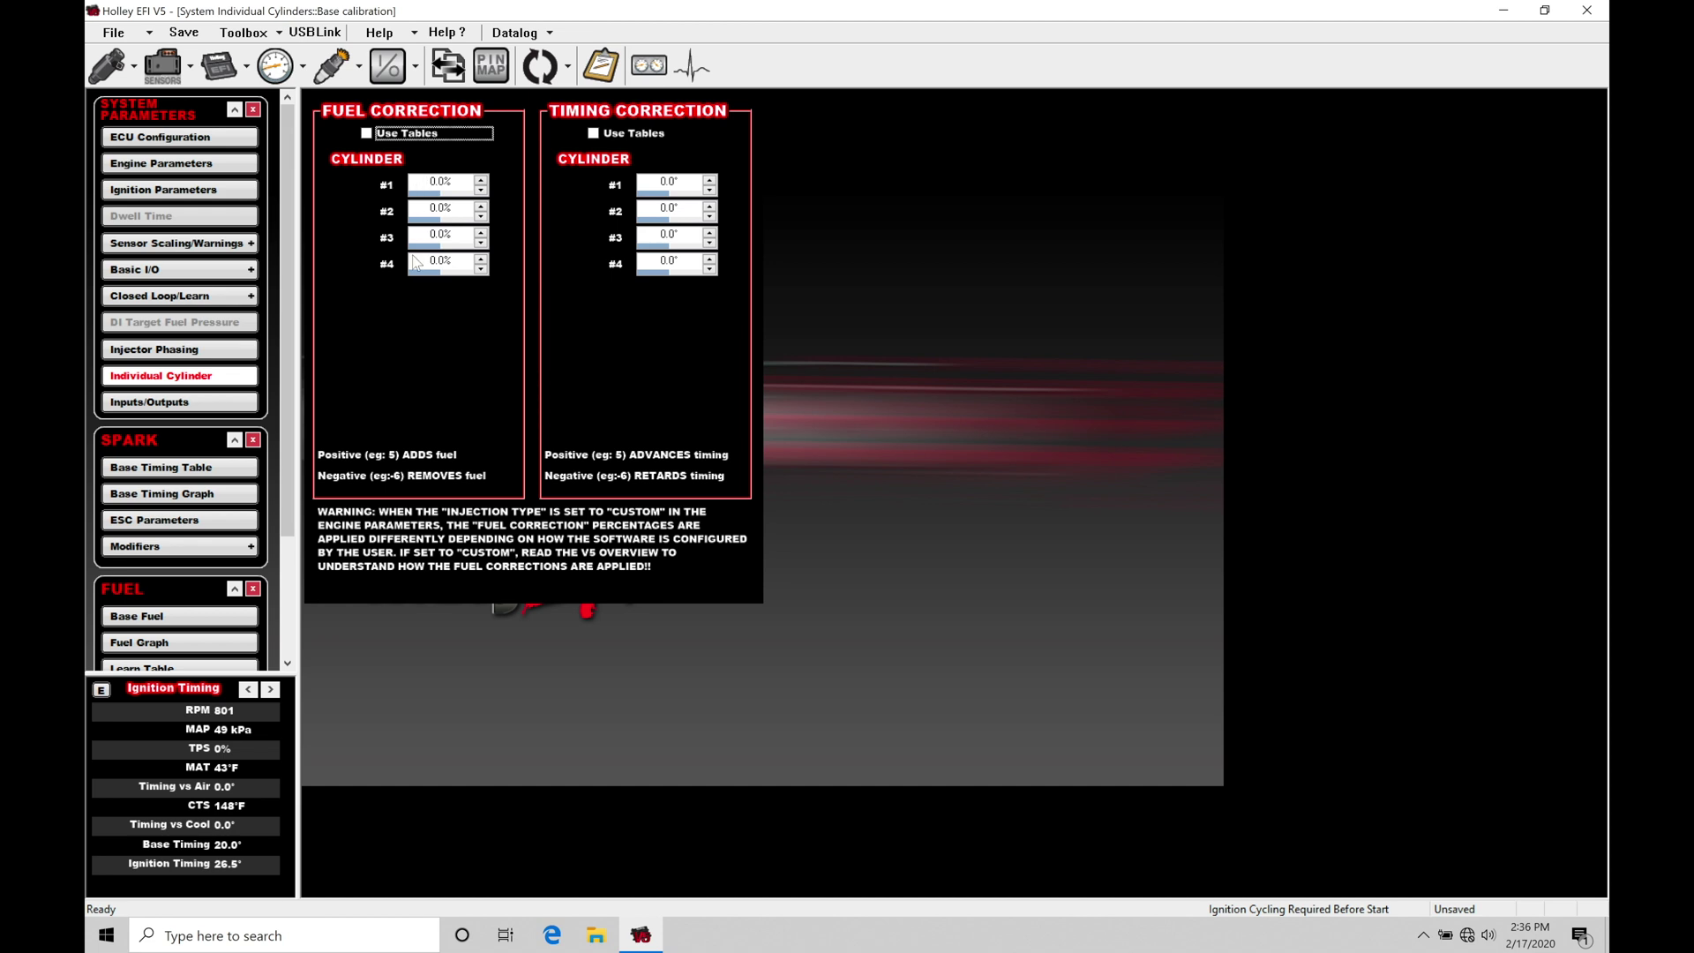
Set the engine's number of cylinders back to 8 and return to the individual cylinder corrections.
left_click(221, 164)
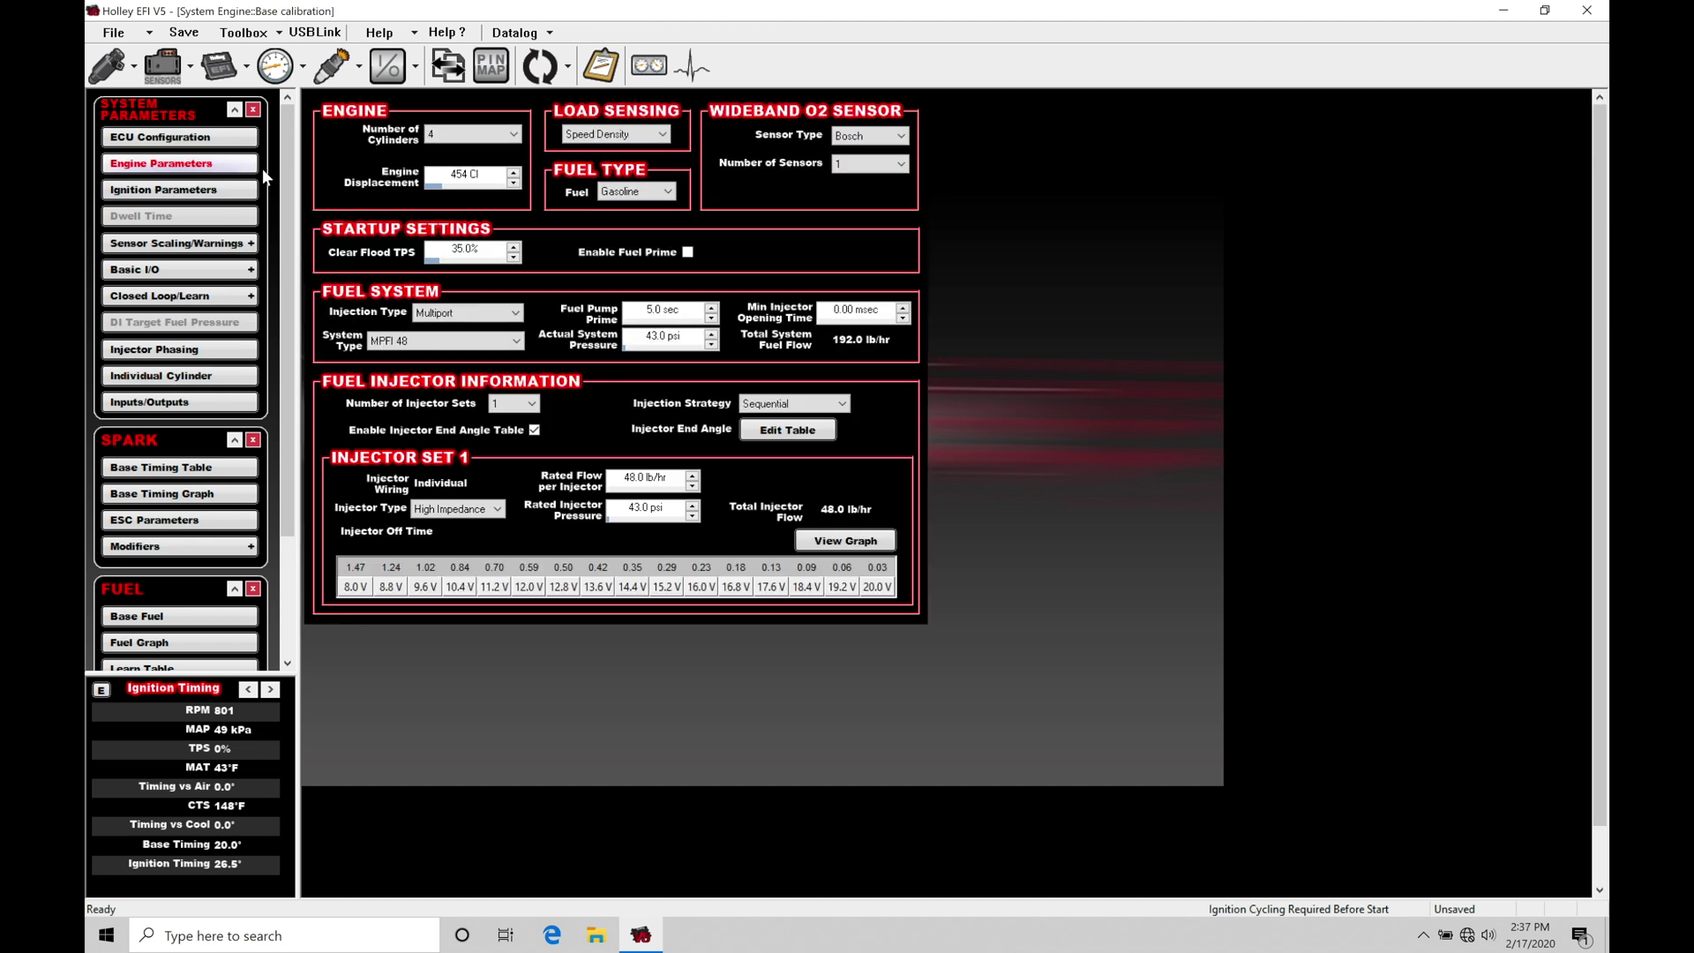
left_click(445, 141)
left_click(464, 177)
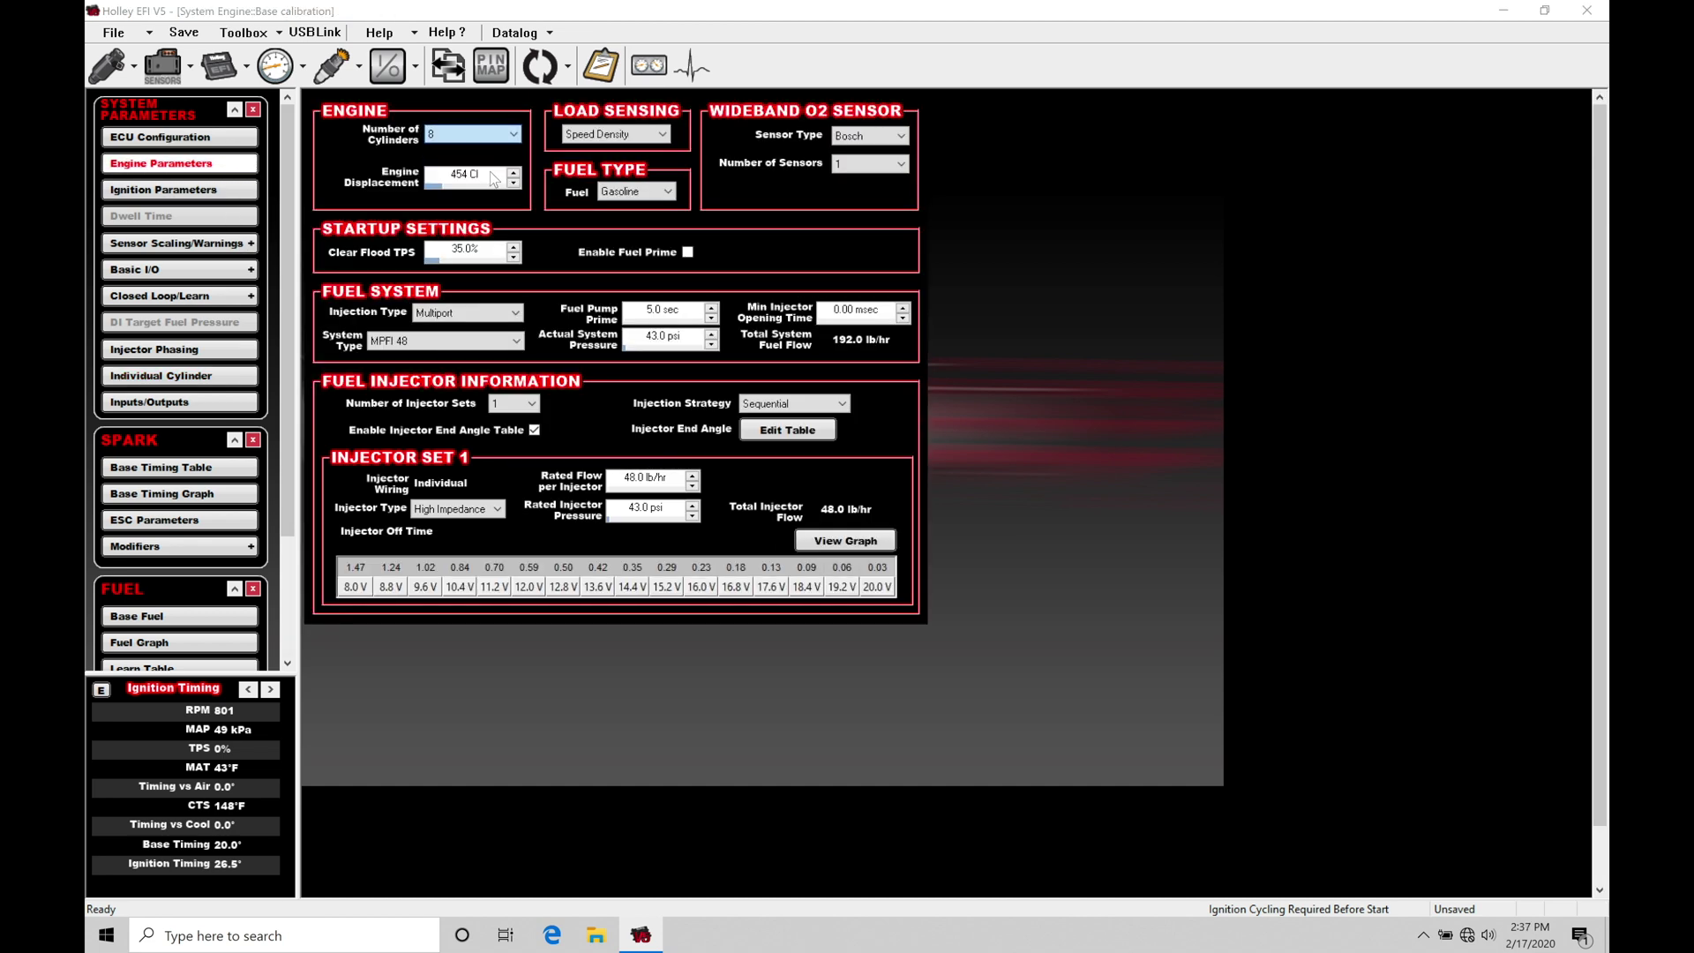
left_click(976, 500)
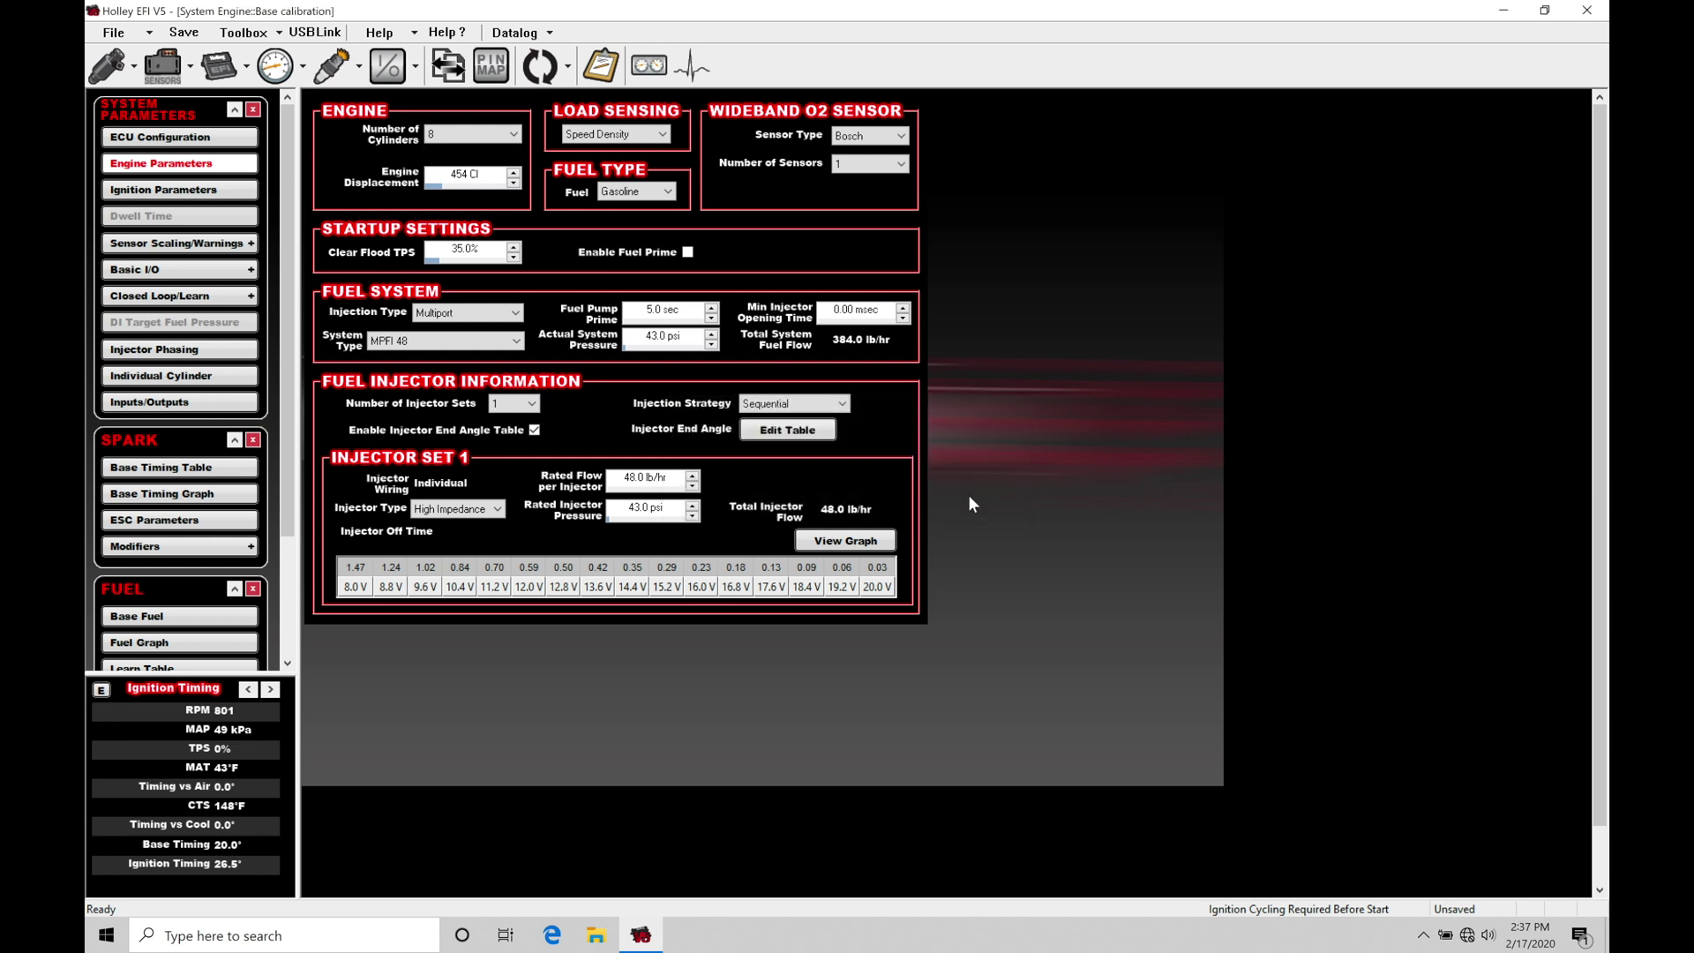
left_click(177, 376)
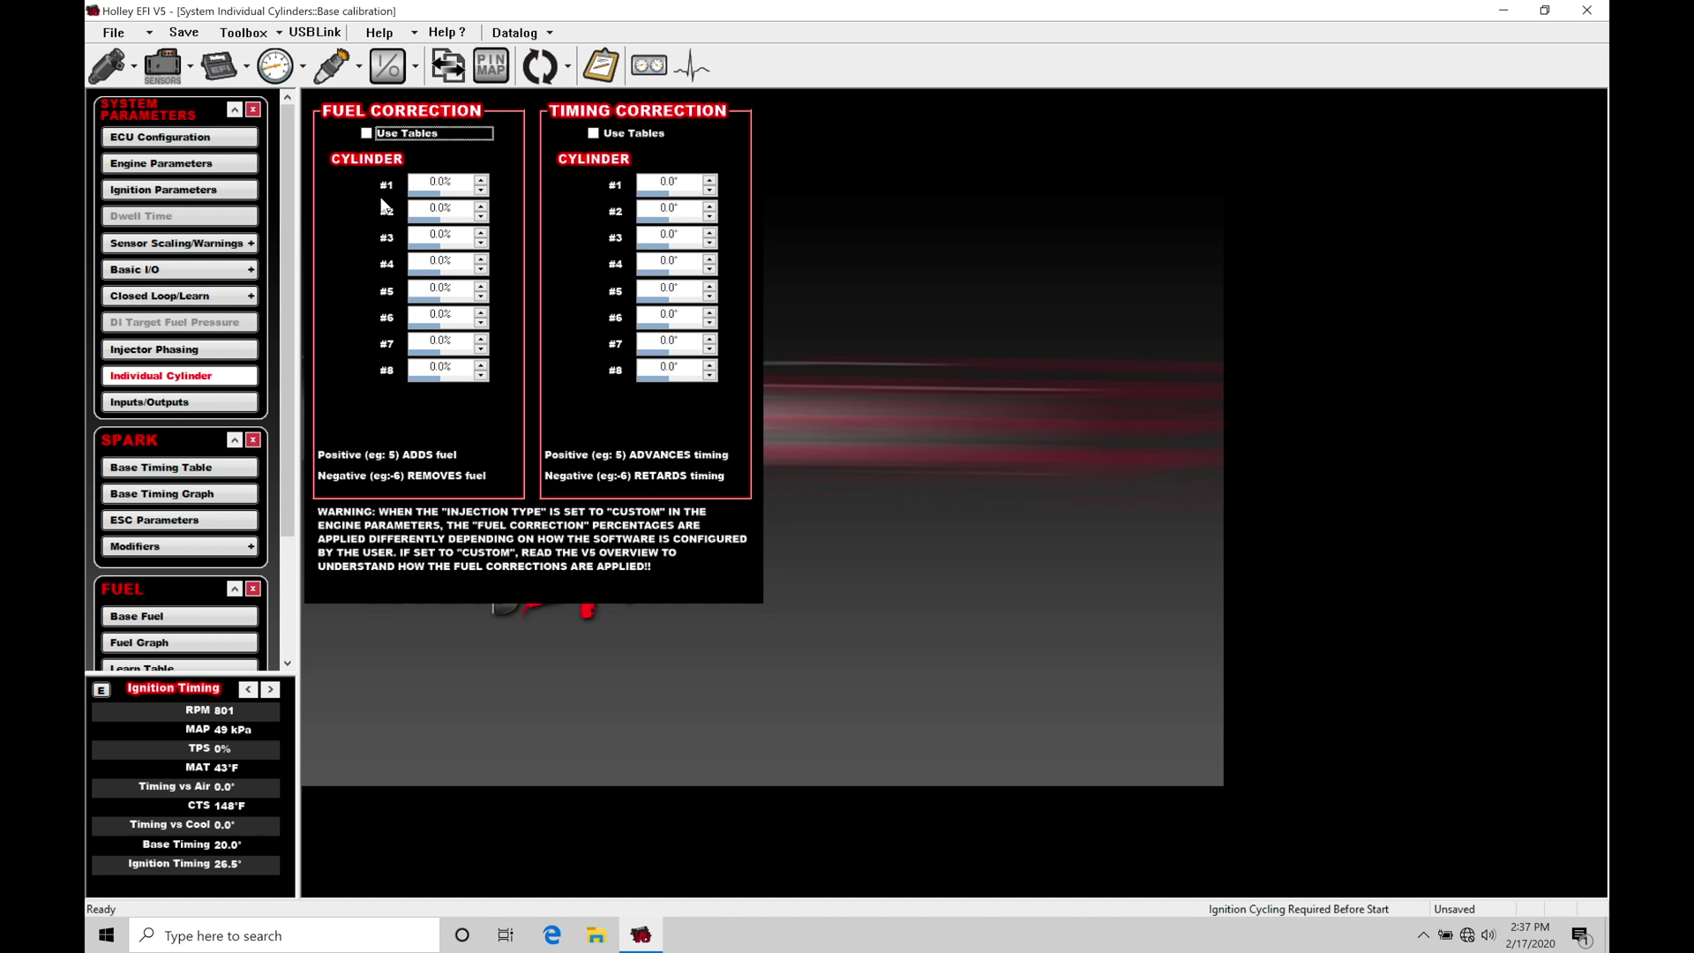
Switch the live data monitor from Ignition Timing to the Fuel Tuning group.
left_click(249, 692)
left_click(249, 692)
left_click(249, 692)
left_click(249, 692)
left_click(249, 691)
left_click(249, 692)
left_click(249, 692)
left_click(249, 692)
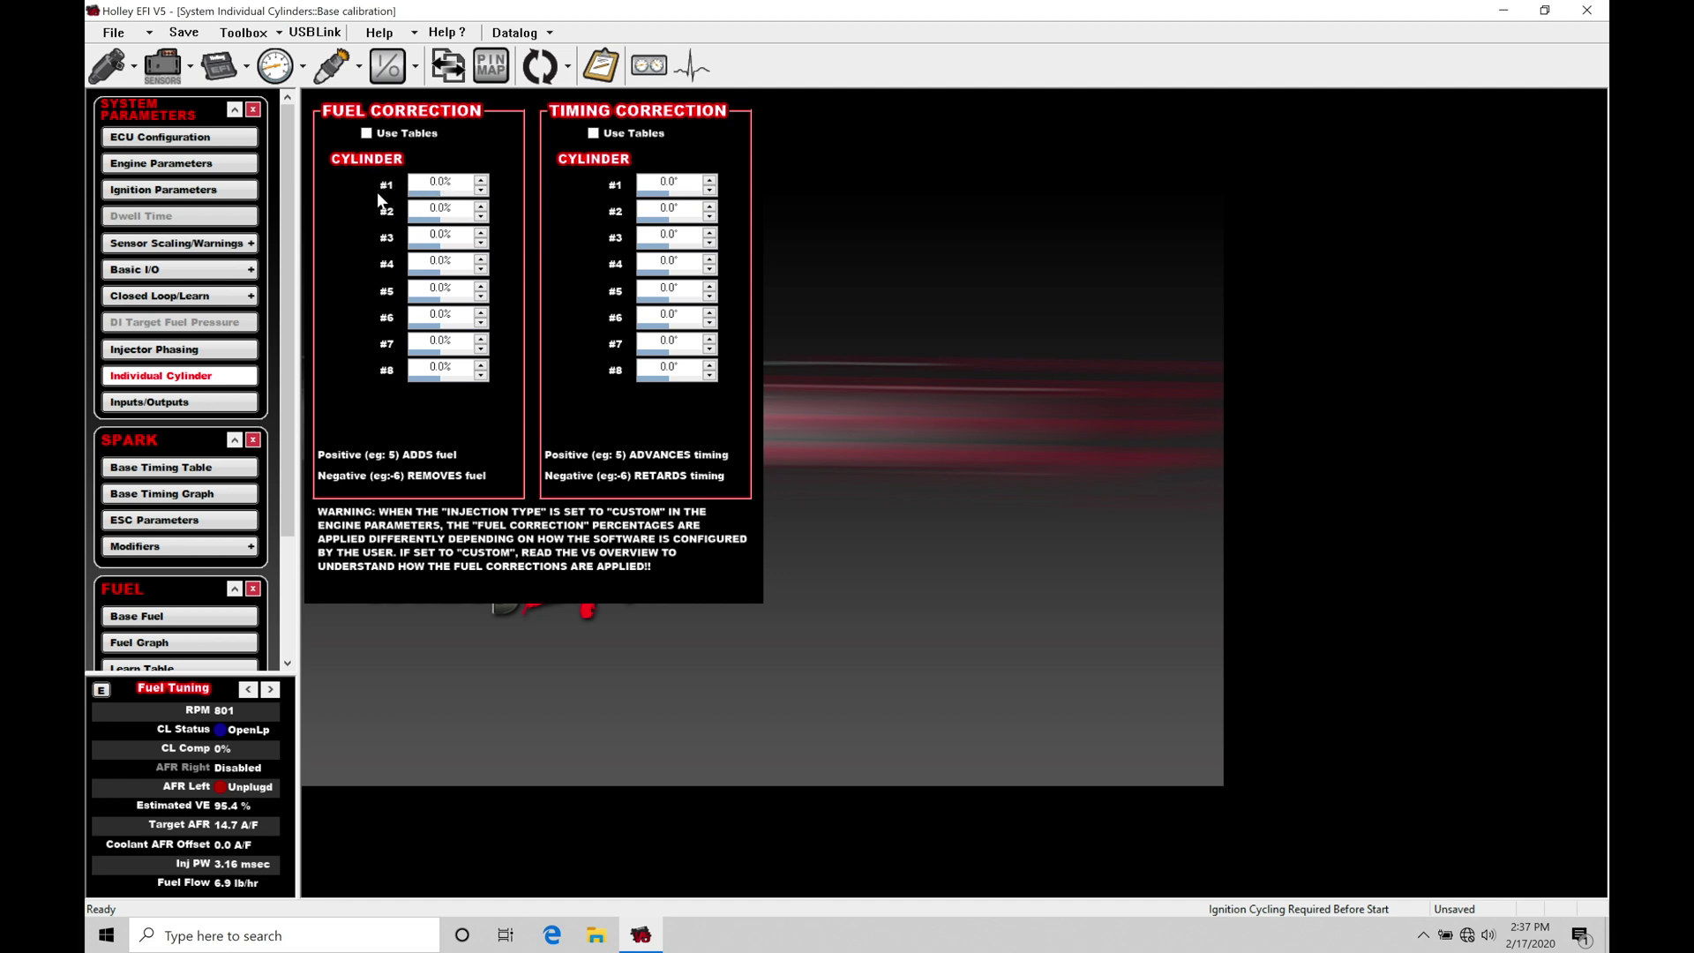
Set the fuel correction of cylinder #1 to 5.0% and view the base fuel table.
left_click(466, 189)
left_click(172, 617)
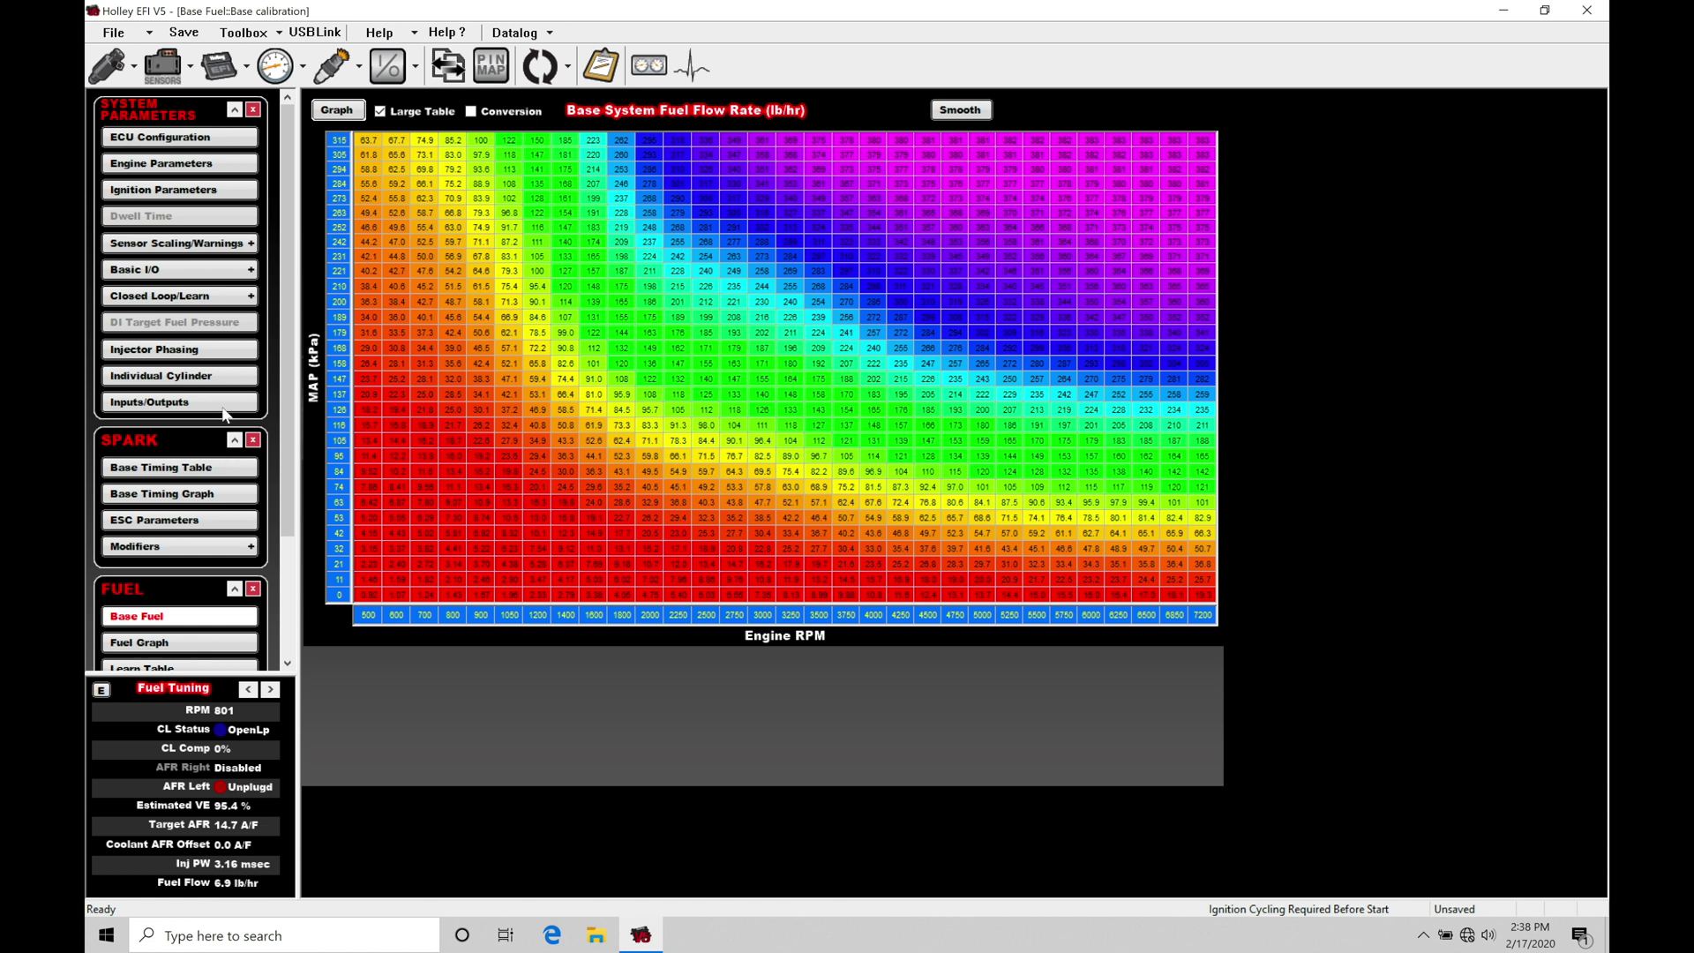
Return to the individual cylinder corrections and set the fuel correction of cylinder #1 to -5.0%.
left_click(216, 379)
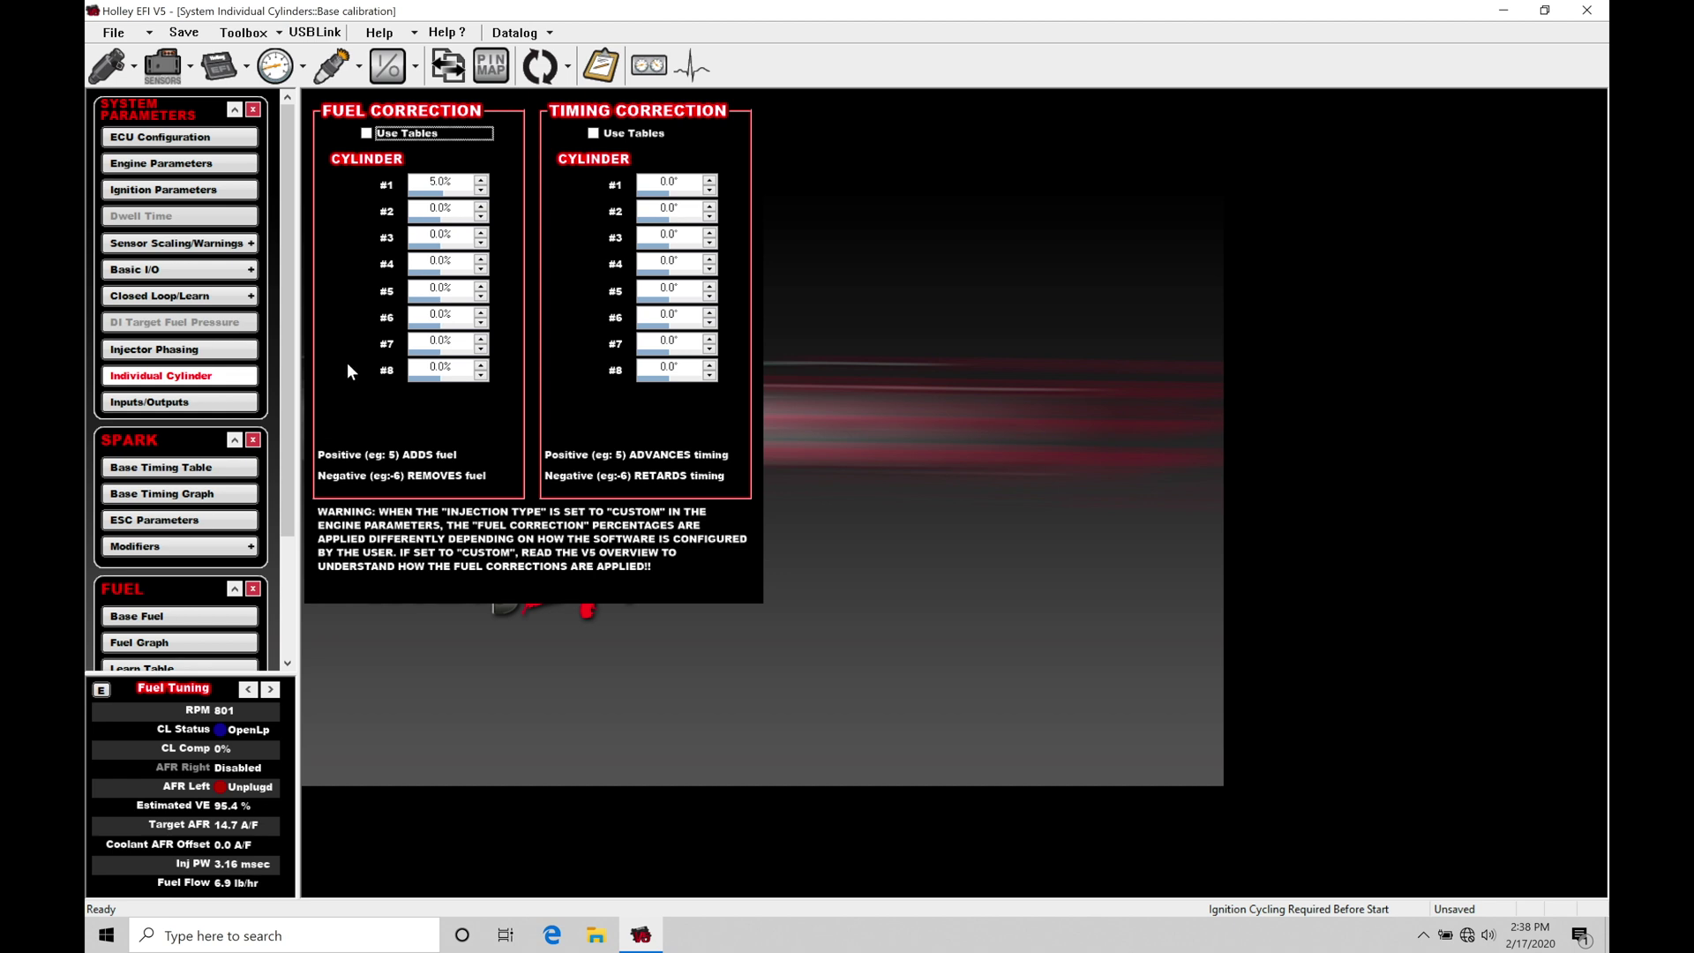
left_click(458, 185)
type("-5")
key("Return")
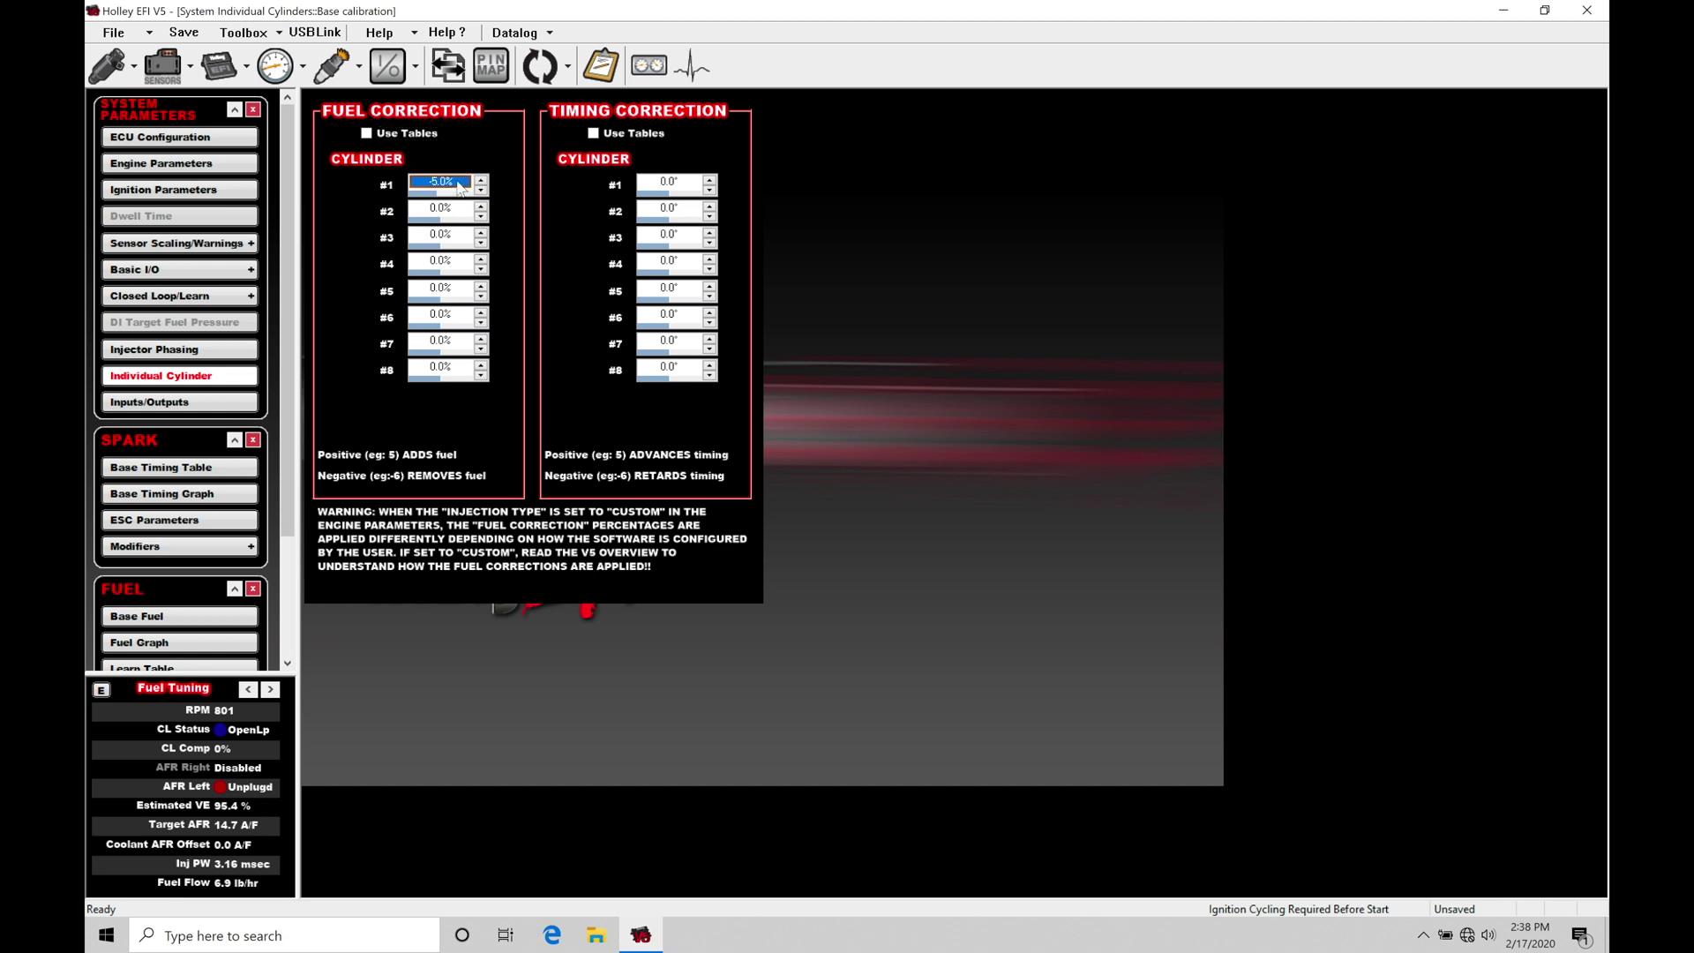